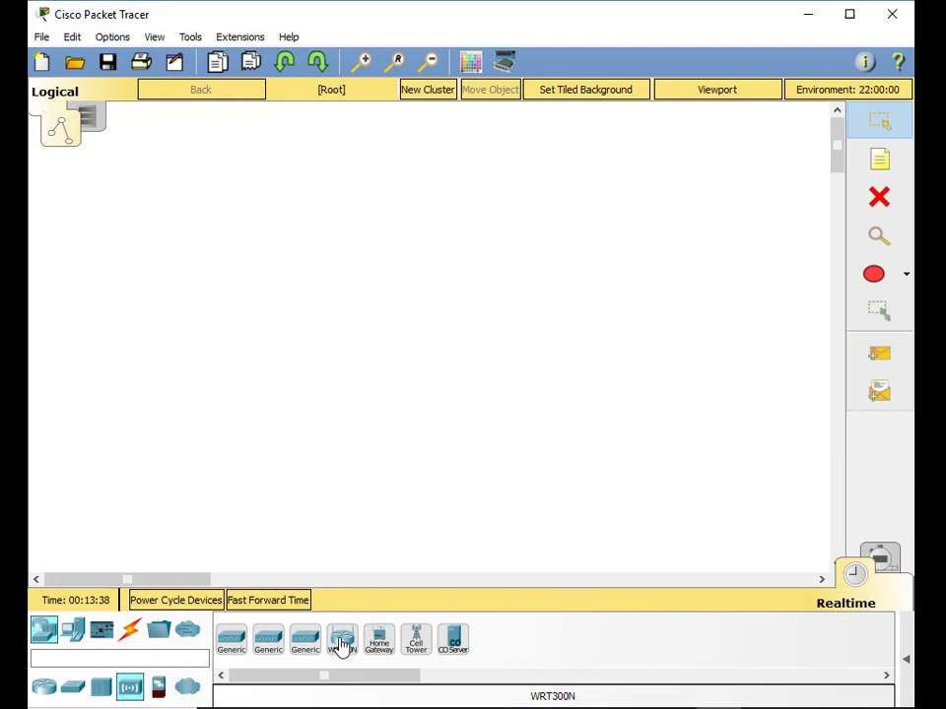
# - Place a WRT300N wireless router, Wireless Router2, at the centre of the workspace
pyautogui.click(342, 641)
pyautogui.click(355, 316)
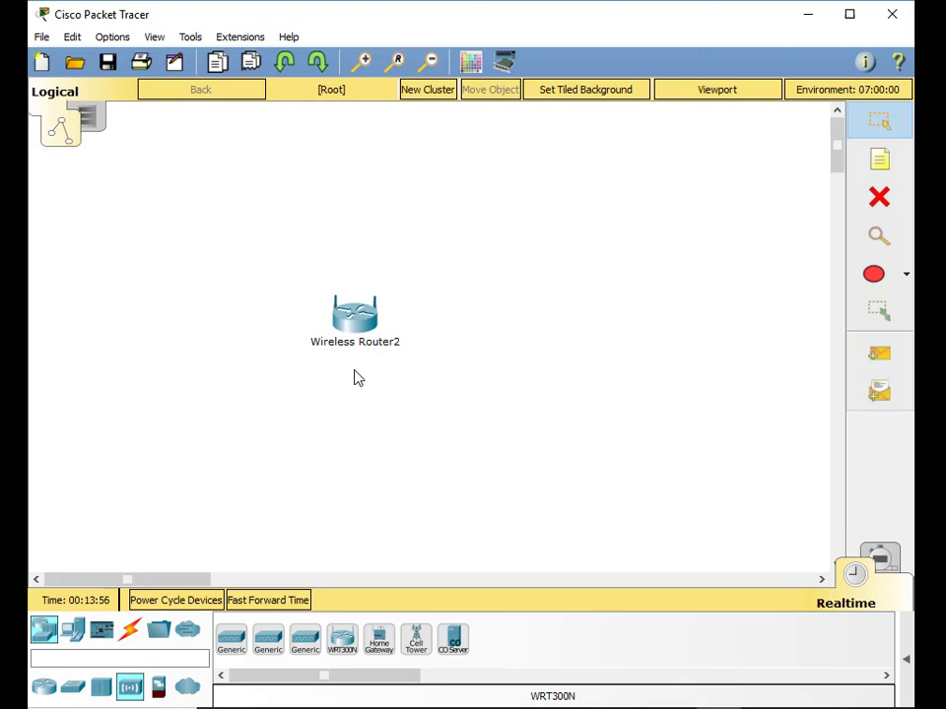
pyautogui.click(75, 633)
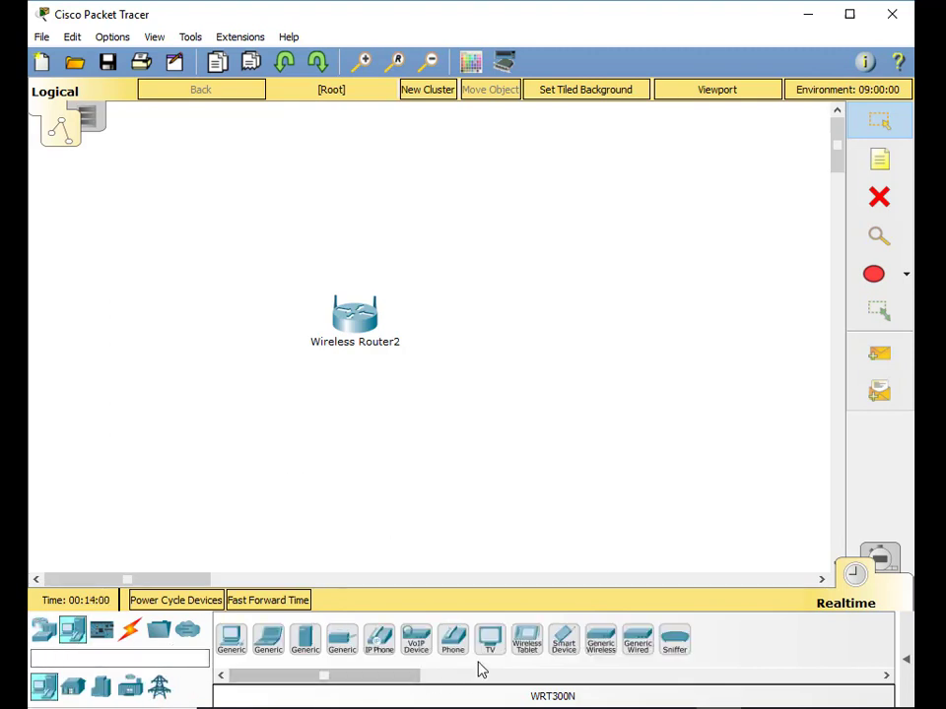
# - Place a wireless tablet, Tablet PC1, above-right of Wireless Router2
pyautogui.click(527, 652)
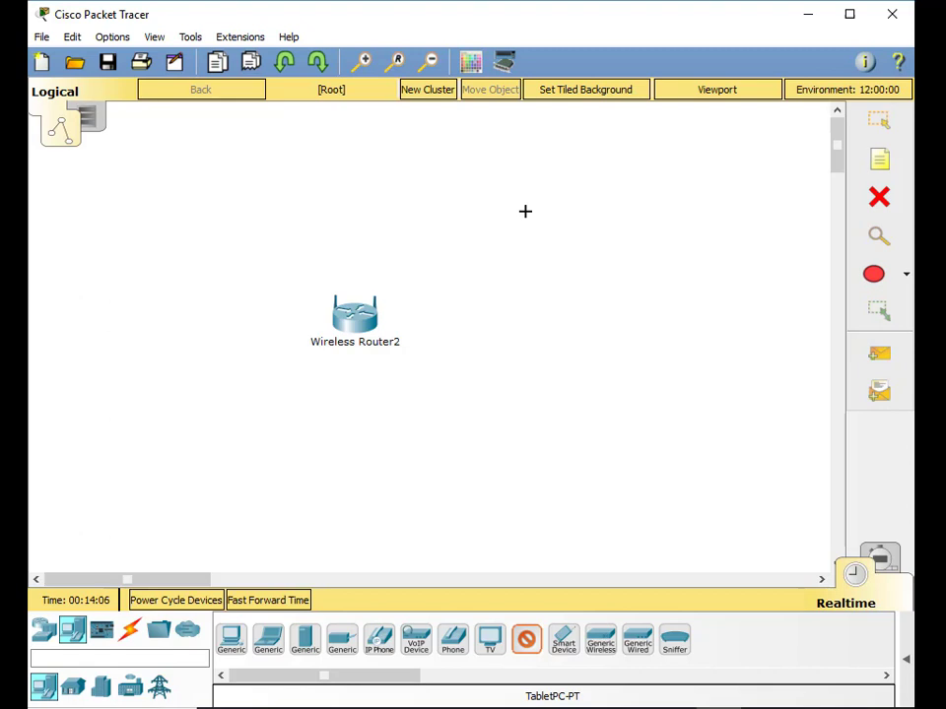
pyautogui.click(525, 211)
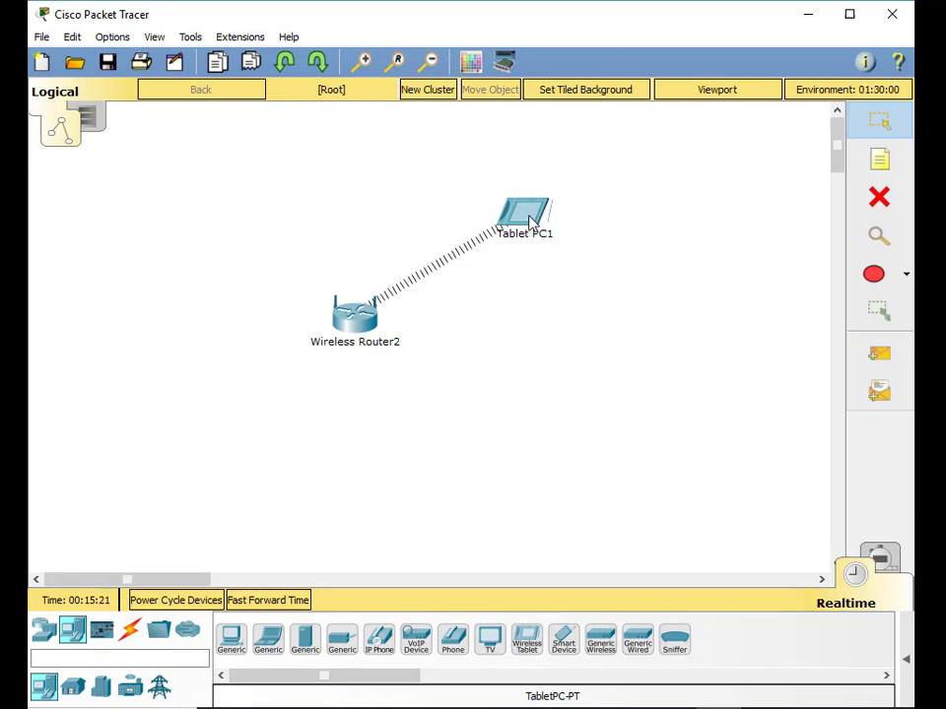
# - Confirm Tablet PC1 got 192.168.0.100/255.255.255.0 with gateway 192.168.0.1 via DHCP
pyautogui.click(529, 221)
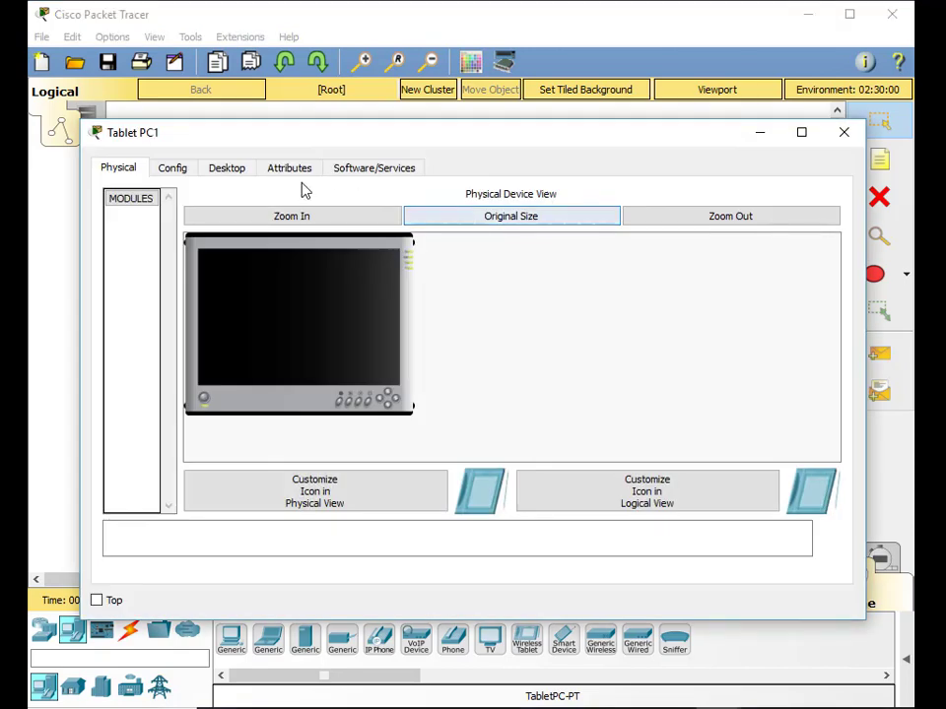
pyautogui.click(235, 173)
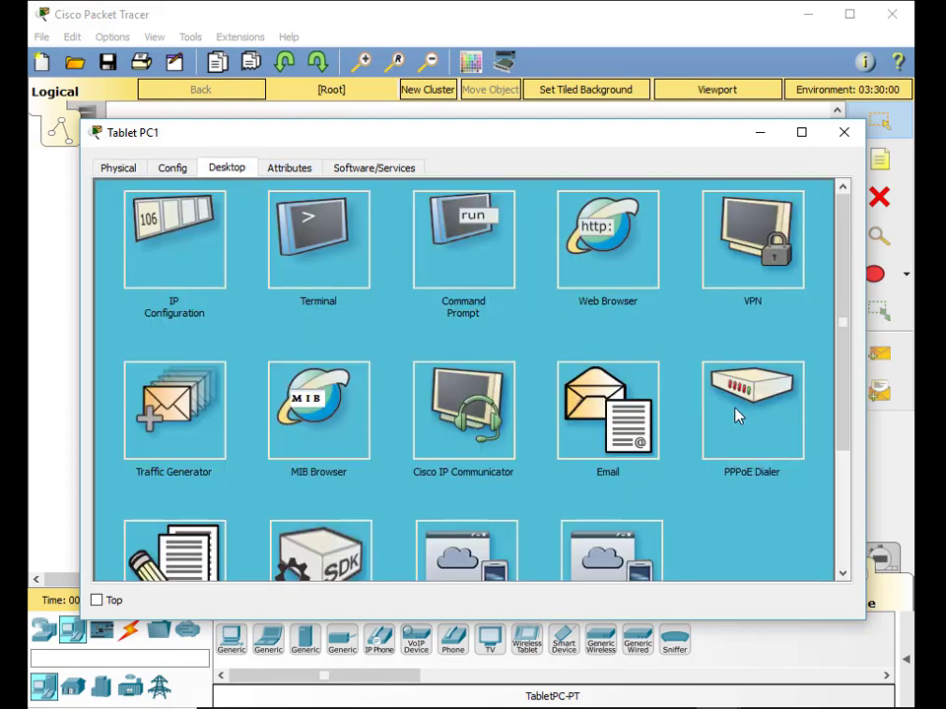
pyautogui.click(209, 248)
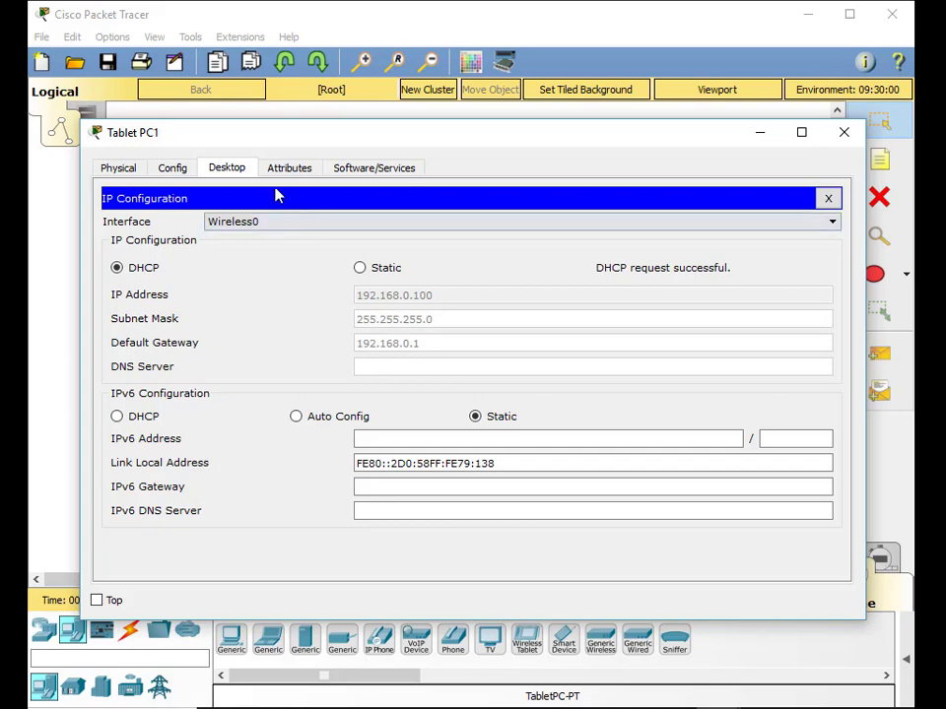
pyautogui.click(827, 198)
# - Load the router's page at 192.168.0.1 in Tablet PC1's web browser
pyautogui.click(611, 239)
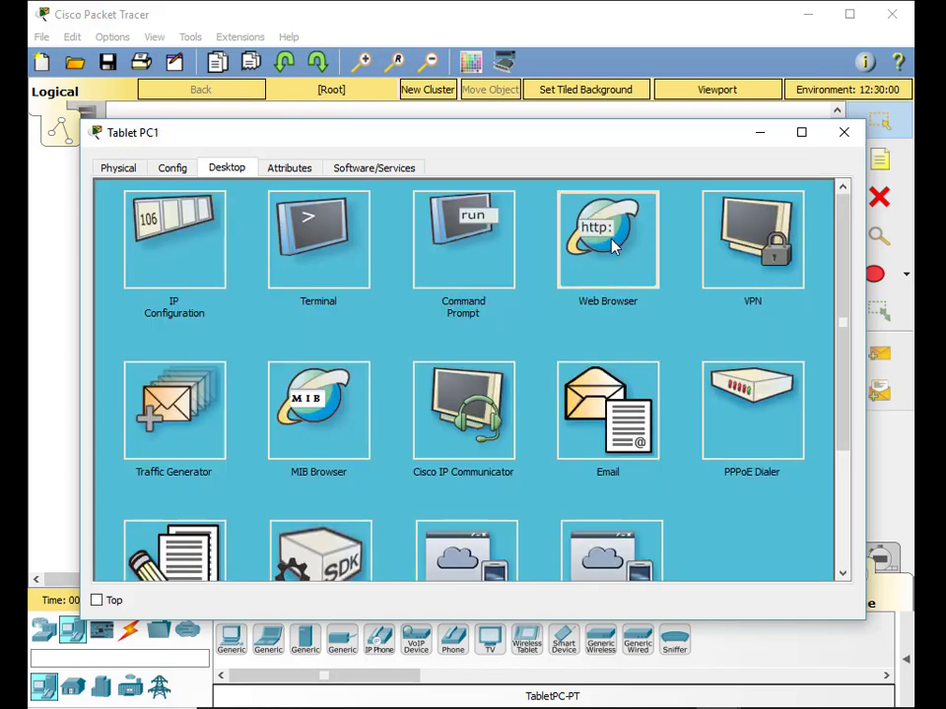
pyautogui.click(349, 221)
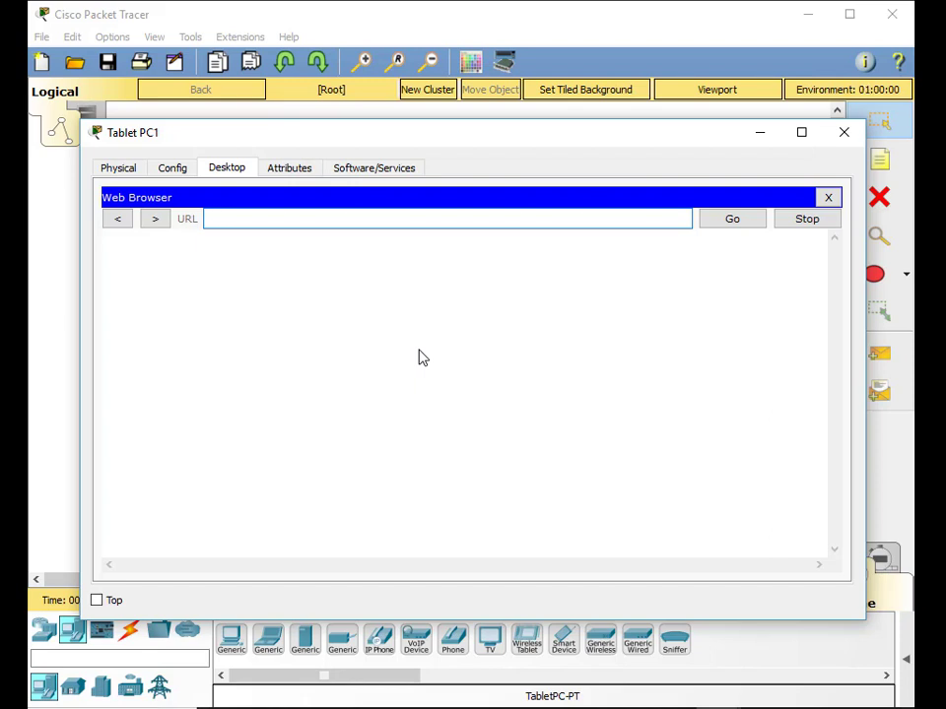
pyautogui.write('192.168.0.1')
pyautogui.press('Return')
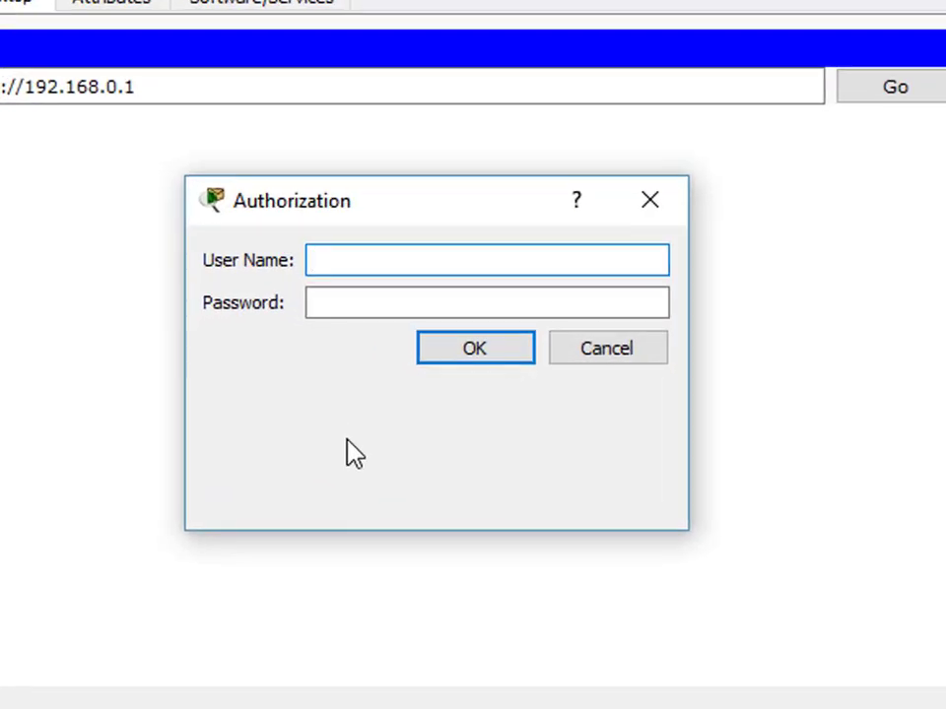
# - Enter the router's login user name and password
pyautogui.write('admin')
pyautogui.press('Tab')
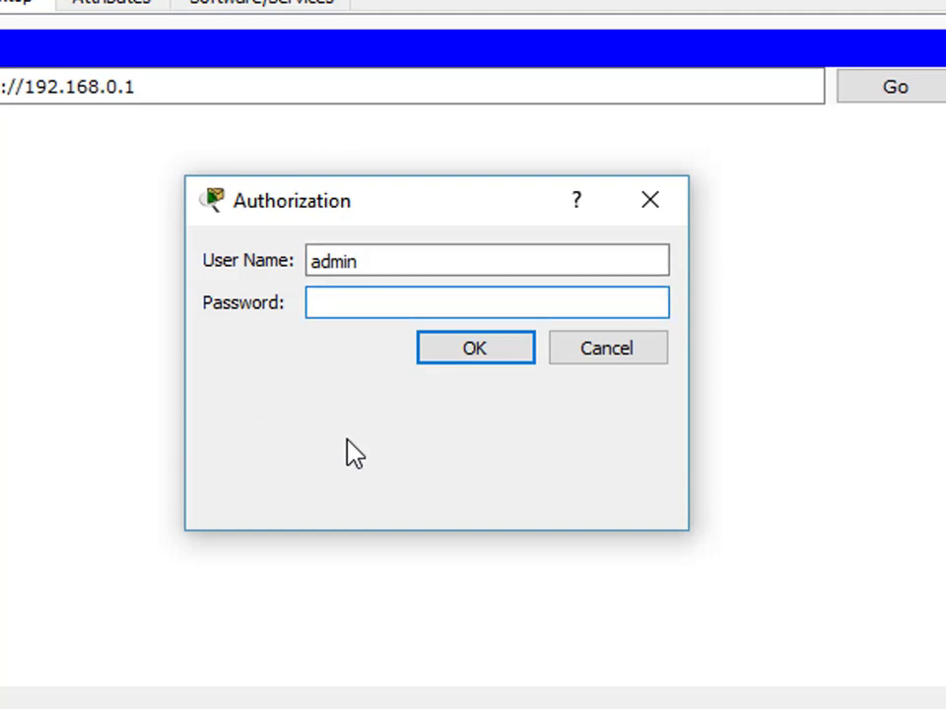
pyautogui.write('admin')
pyautogui.press('Return')
# - Submit the router login and enlarge the Tablet PC1 window on every side
pyautogui.write('admin')
pyautogui.click(473, 350)
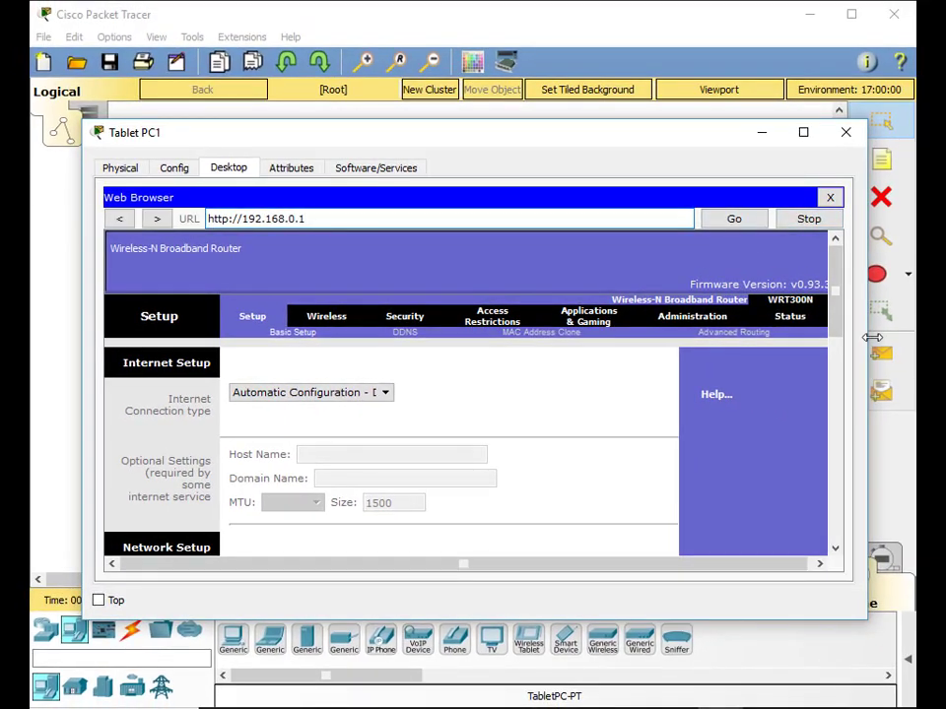
pyautogui.moveTo(945, 326); pyautogui.dragTo(914, 336)
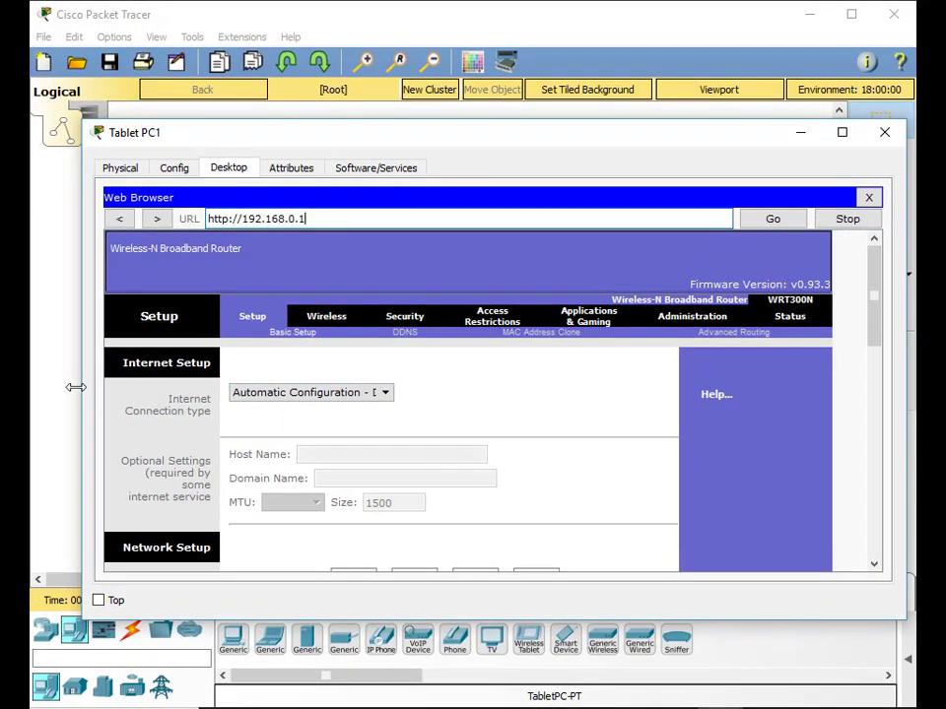
pyautogui.moveTo(76, 388); pyautogui.dragTo(27, 387)
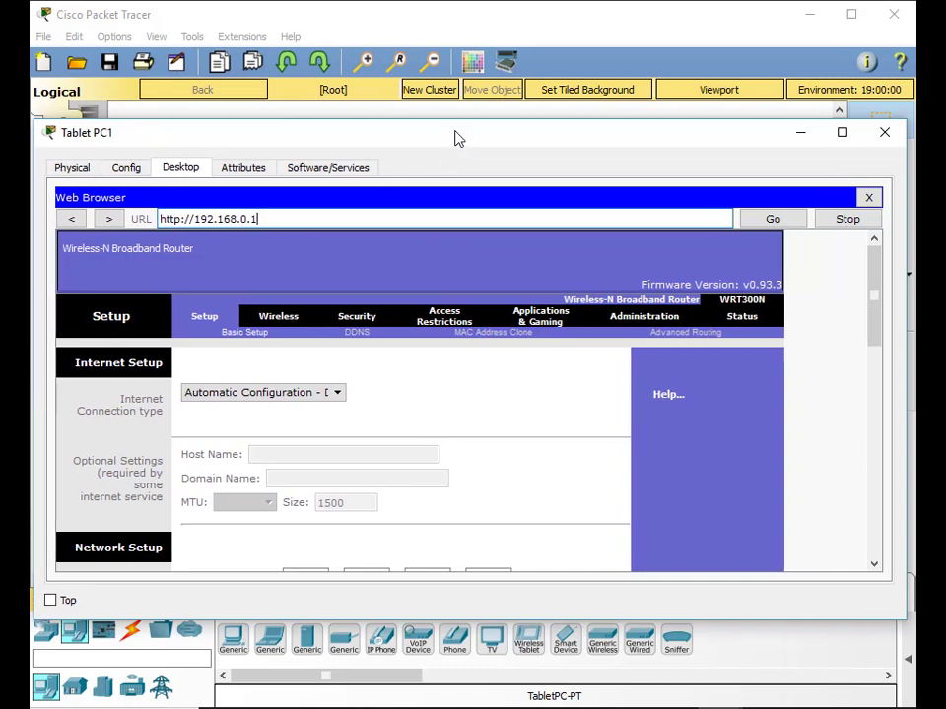
pyautogui.moveTo(454, 122); pyautogui.dragTo(459, 5)
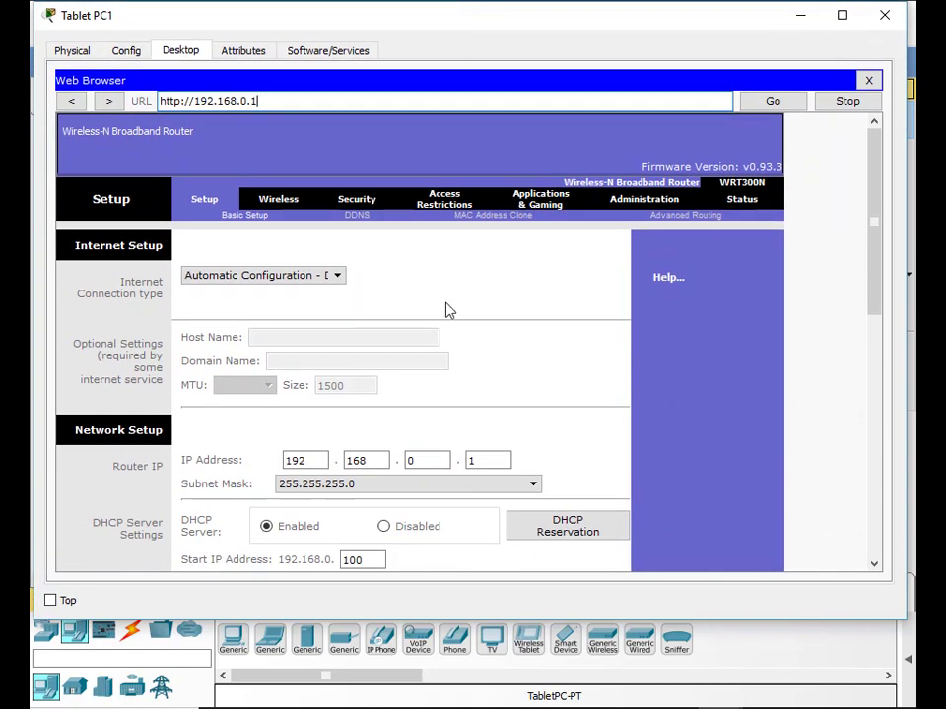
pyautogui.moveTo(445, 616); pyautogui.dragTo(441, 703)
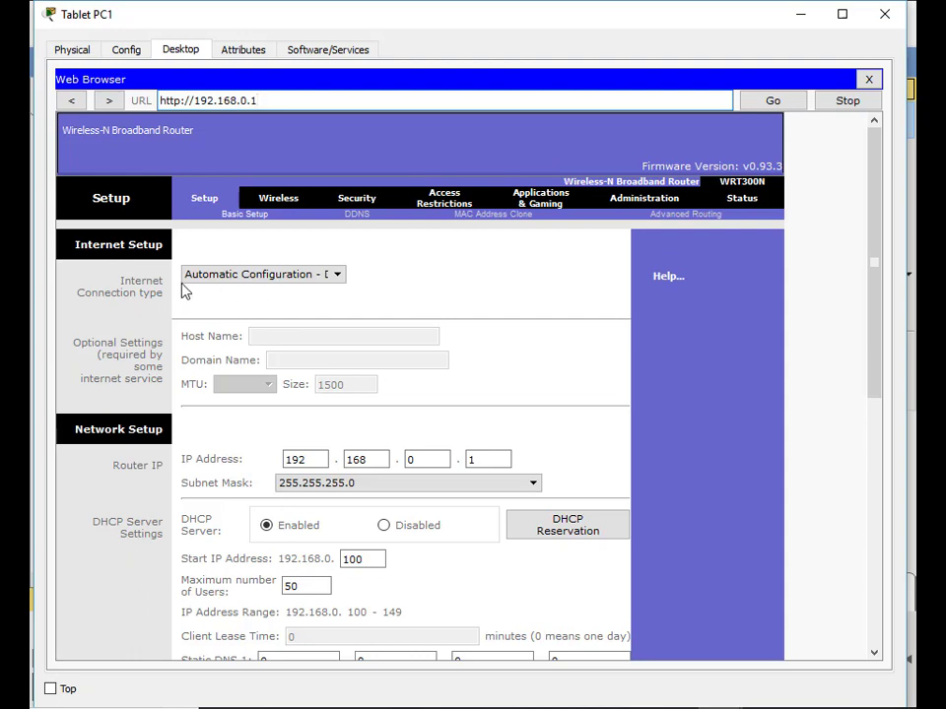
pyautogui.scroll(-5, 153, 457)
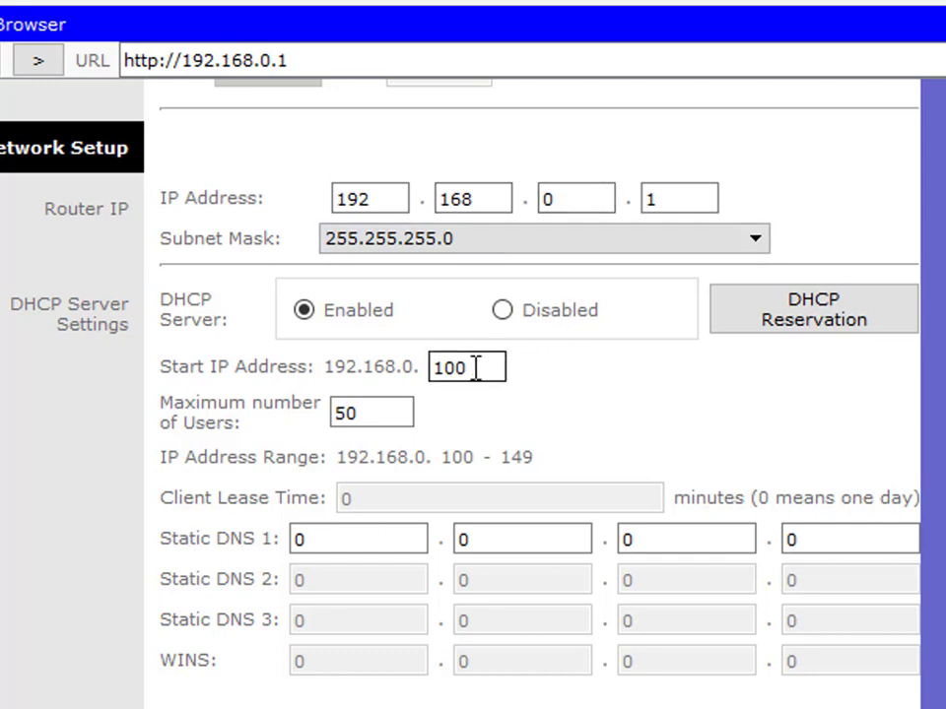
pyautogui.moveTo(474, 367); pyautogui.dragTo(433, 364)
pyautogui.click(562, 389)
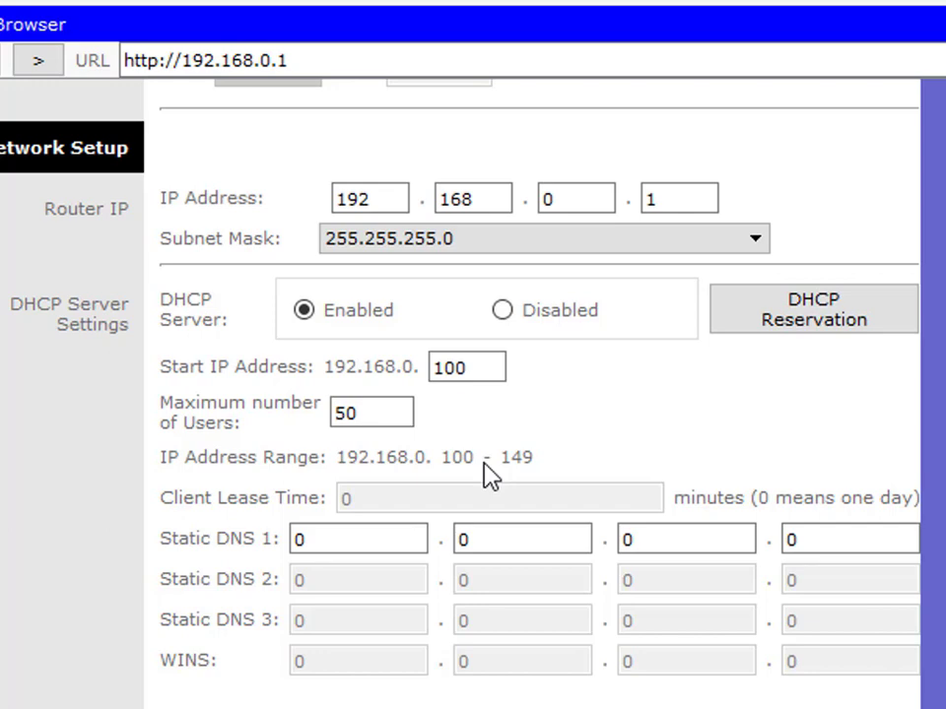
pyautogui.click(306, 535)
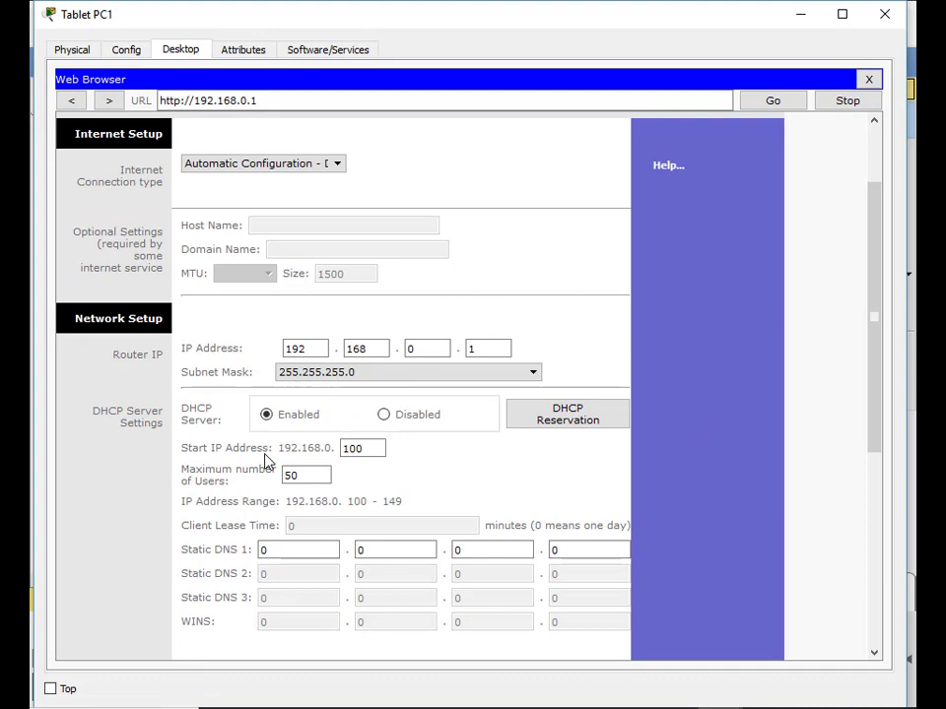
pyautogui.scroll(3, 399, 473)
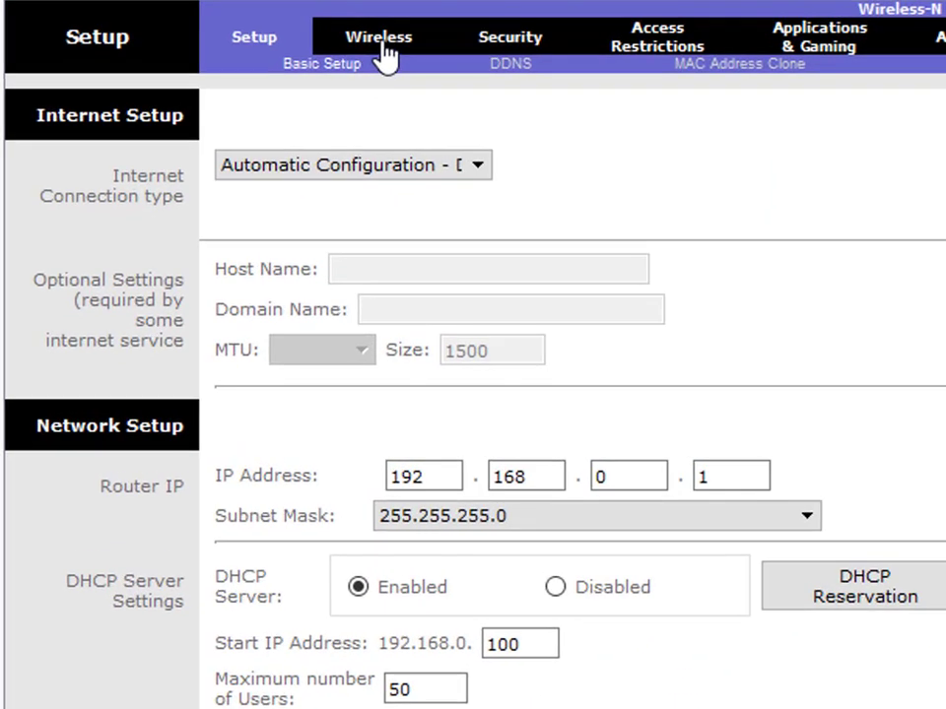
# - Change the wireless network name (SSID) from Default to Aula
pyautogui.click(383, 48)
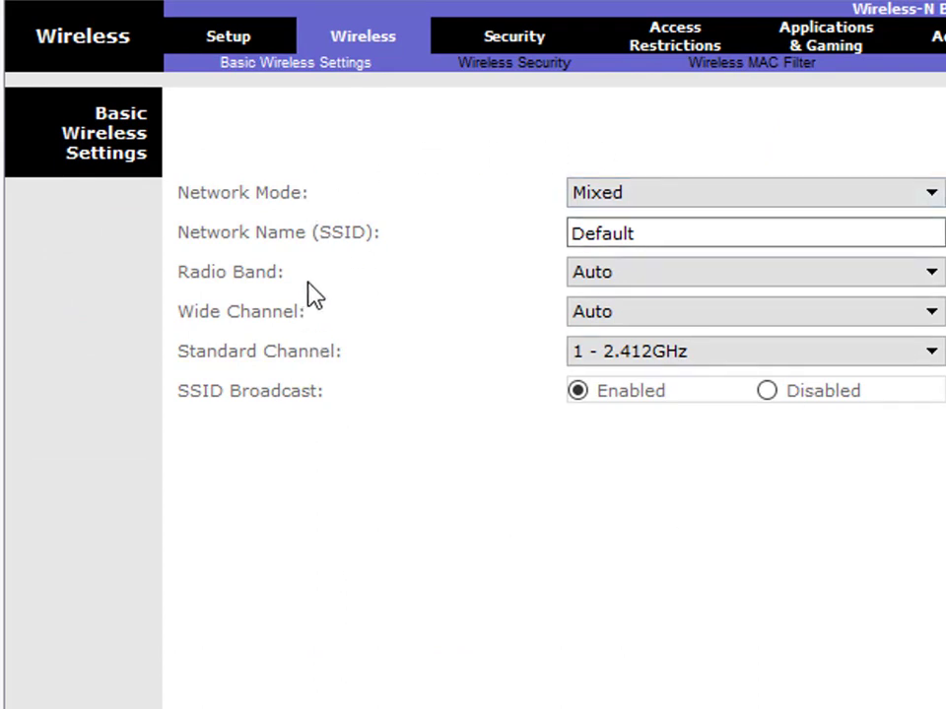
pyautogui.click(644, 235)
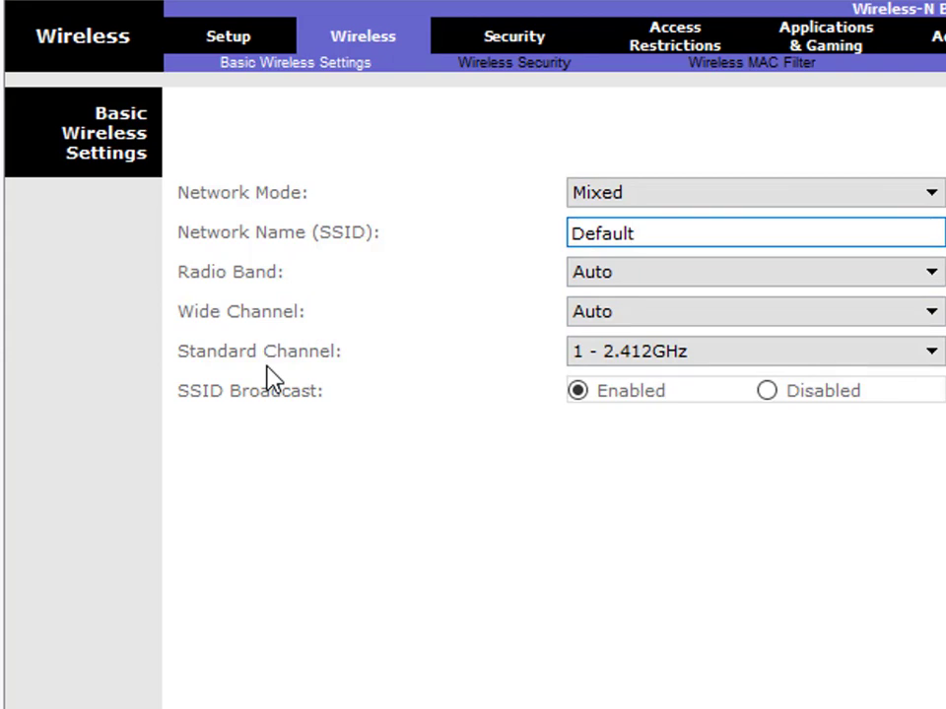
pyautogui.click(360, 268)
pyautogui.moveTo(631, 236); pyautogui.dragTo(571, 234)
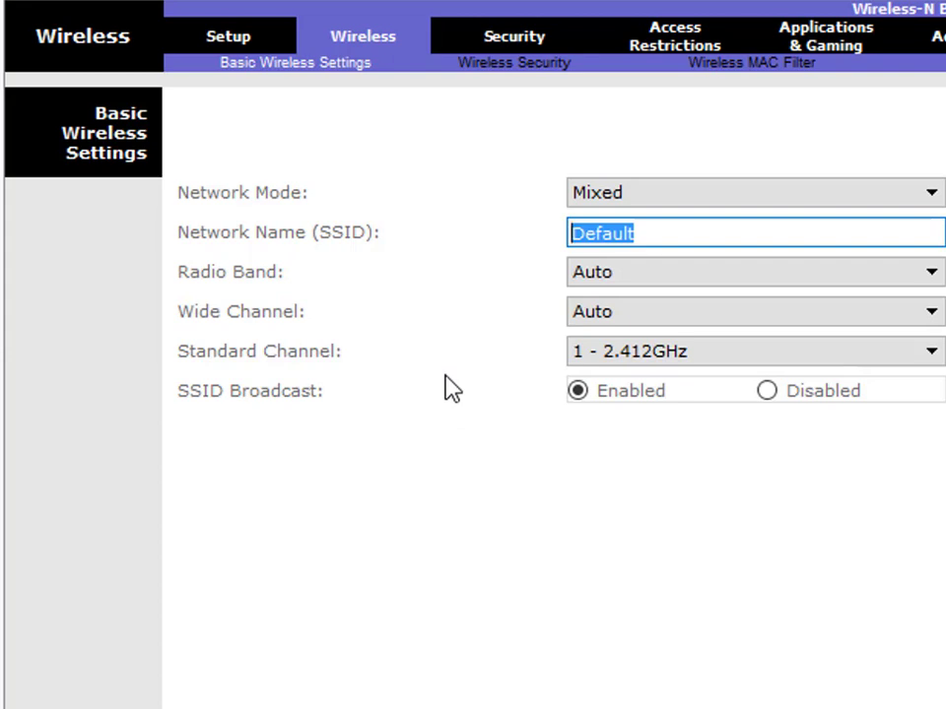
pyautogui.click(448, 399)
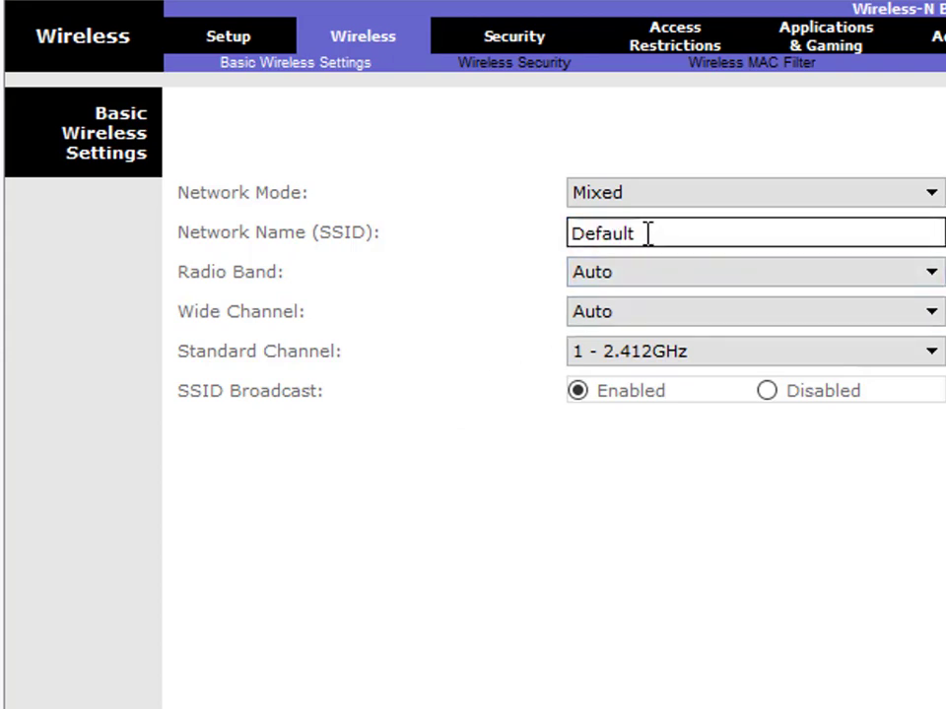
pyautogui.moveTo(647, 233); pyautogui.dragTo(571, 233)
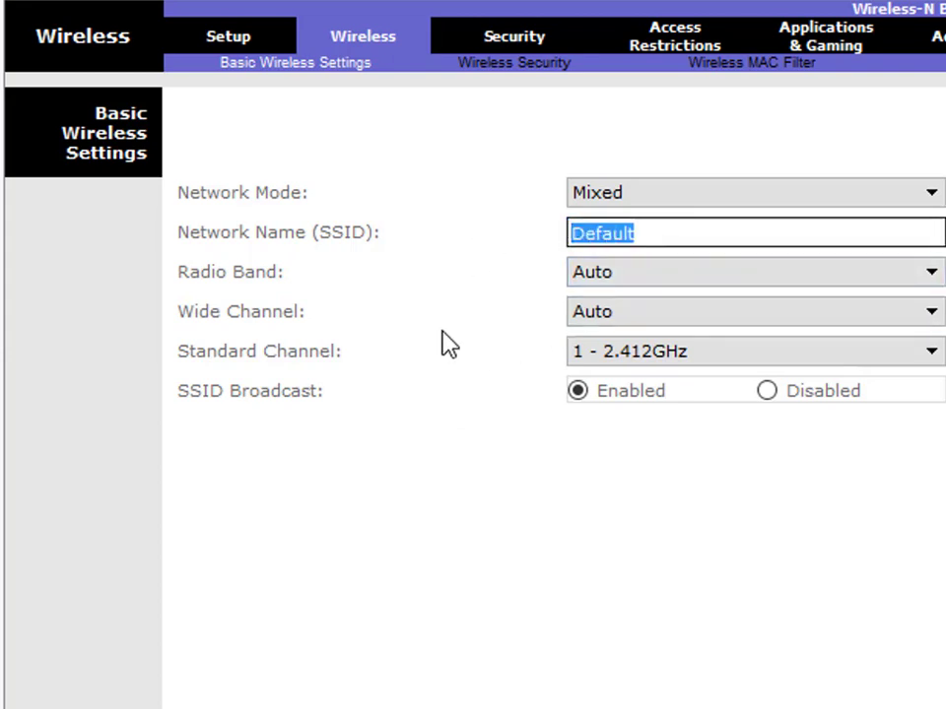
pyautogui.write('Aula')
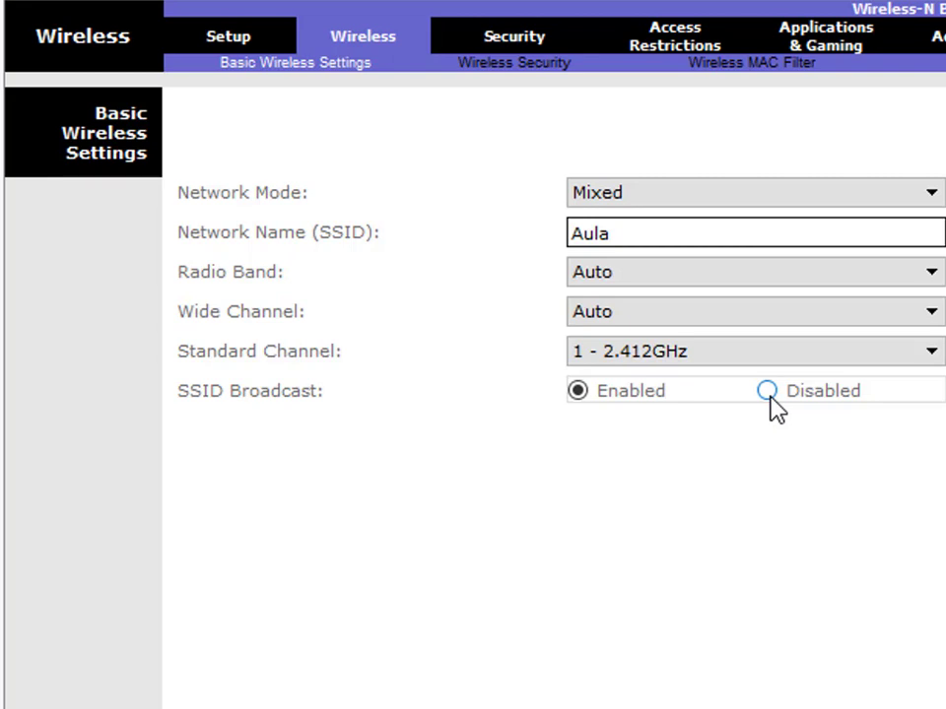
# - Toggle SSID Broadcast off and back to Enabled
pyautogui.click(768, 392)
pyautogui.click(577, 394)
pyautogui.click(512, 49)
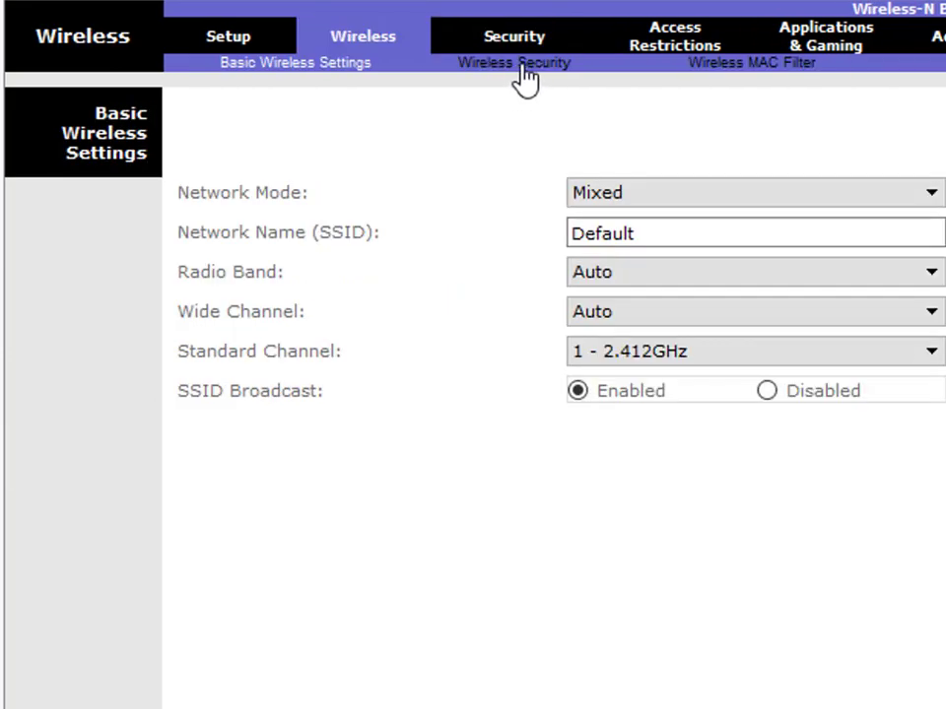
# - Set wireless security to WPA2 Personal with AES and enter the network passphrase
pyautogui.click(520, 65)
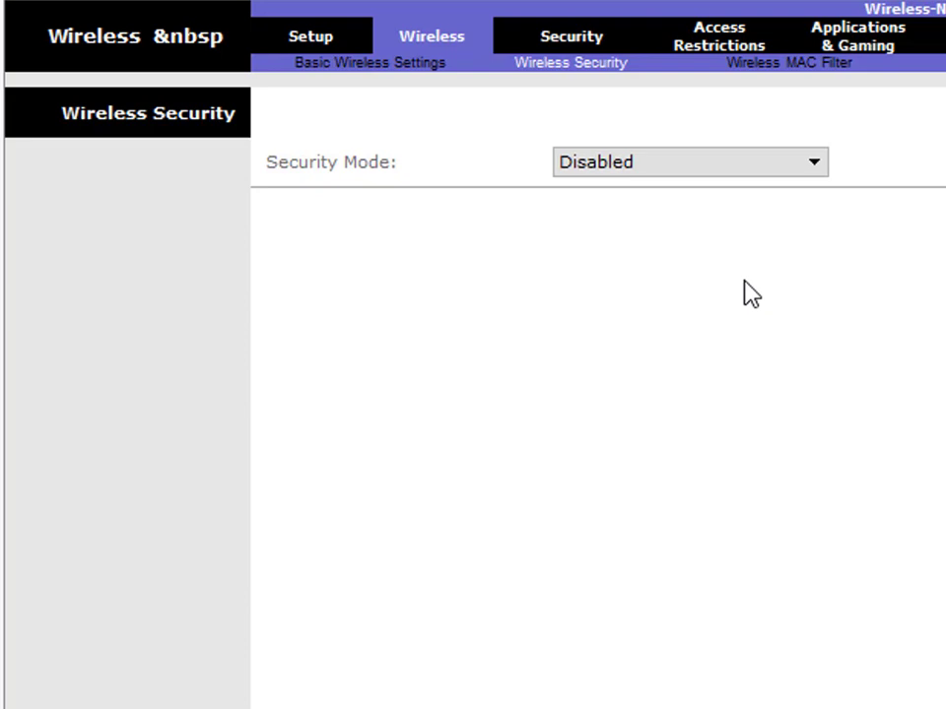
pyautogui.click(815, 168)
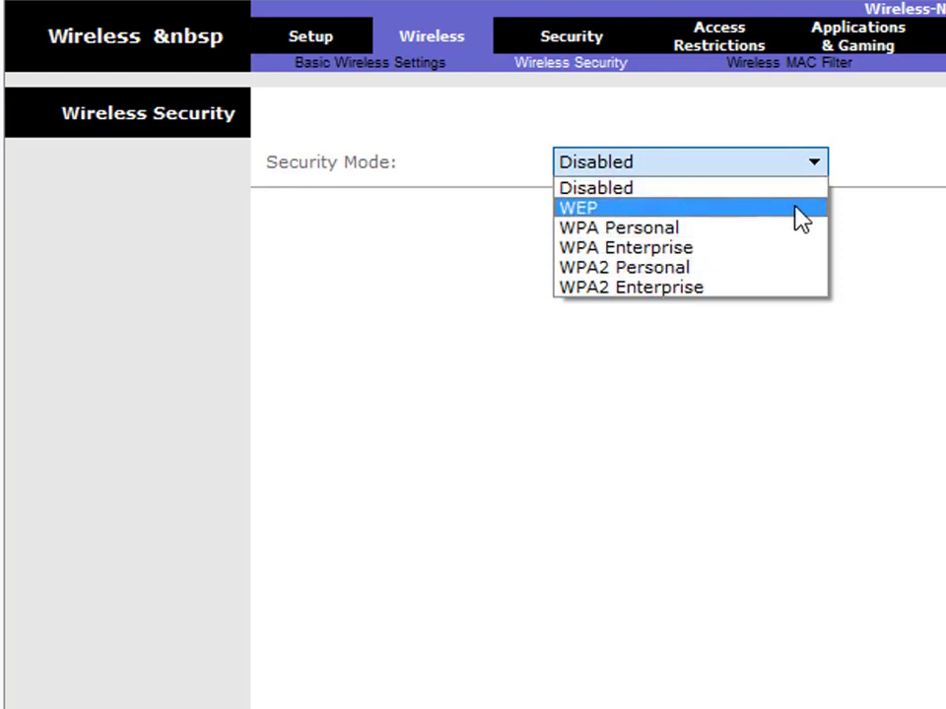
pyautogui.click(768, 273)
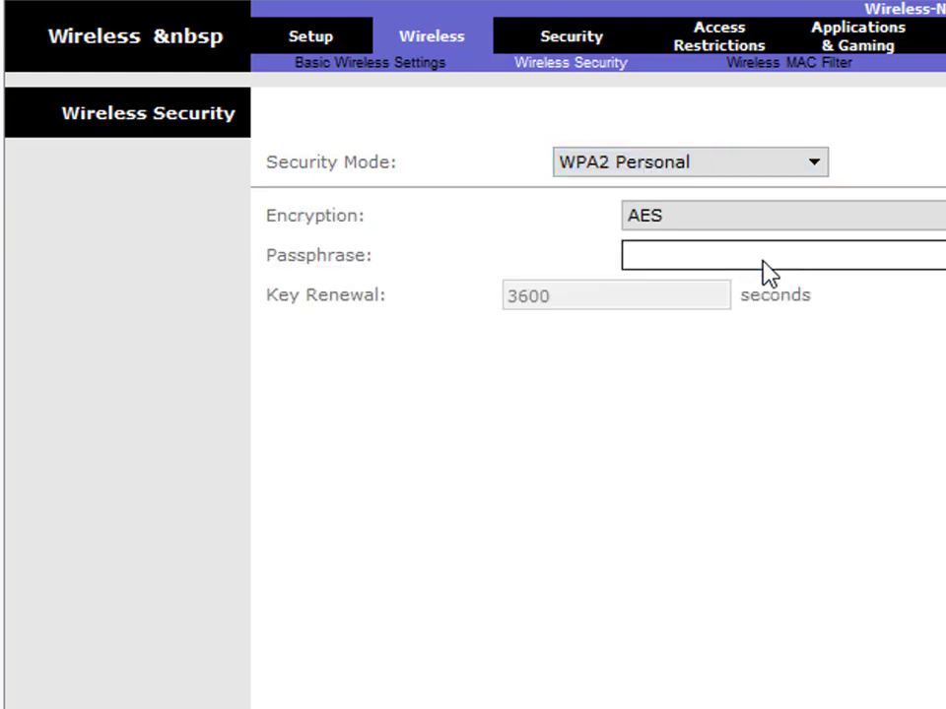
pyautogui.click(689, 257)
pyautogui.write('12345678')
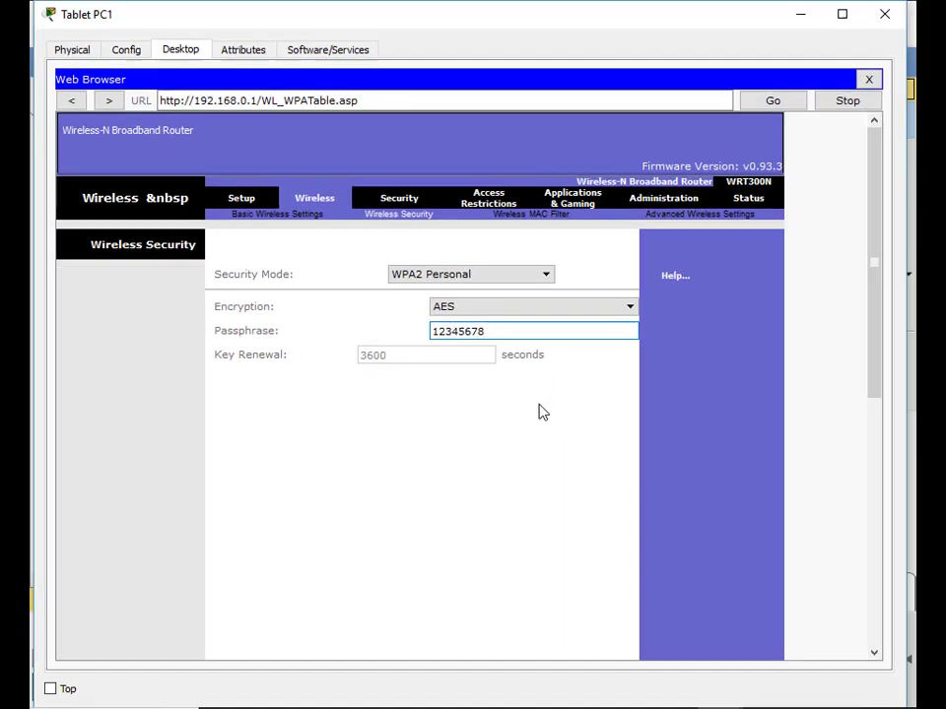
# - Save the router's wireless security settings and minimize the Tablet PC1 window
pyautogui.scroll(-10, 528, 433)
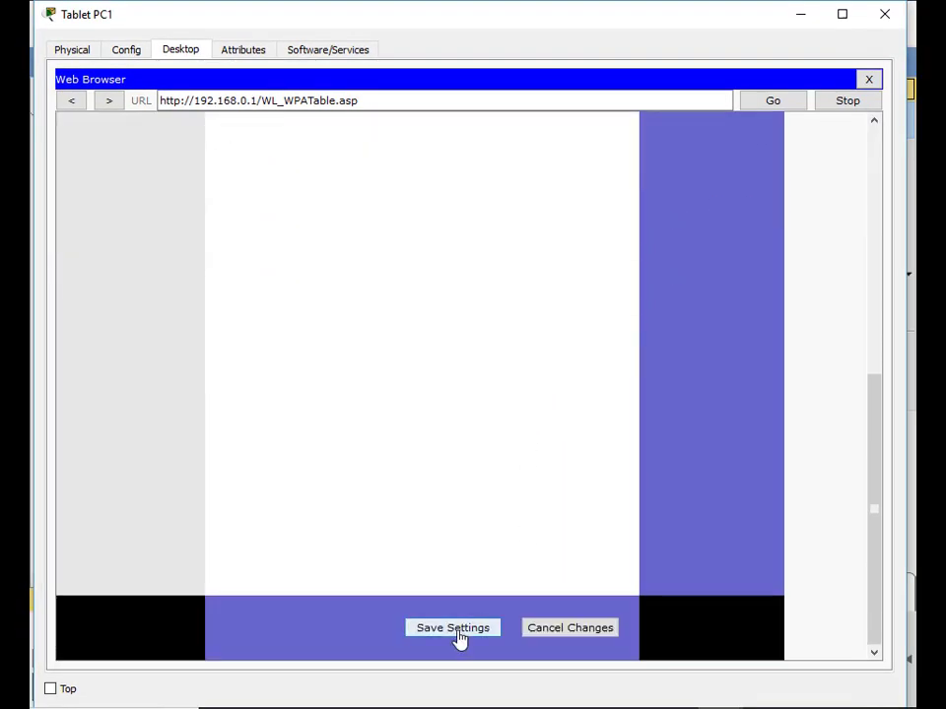
pyautogui.click(455, 630)
pyautogui.scroll(10, 522, 510)
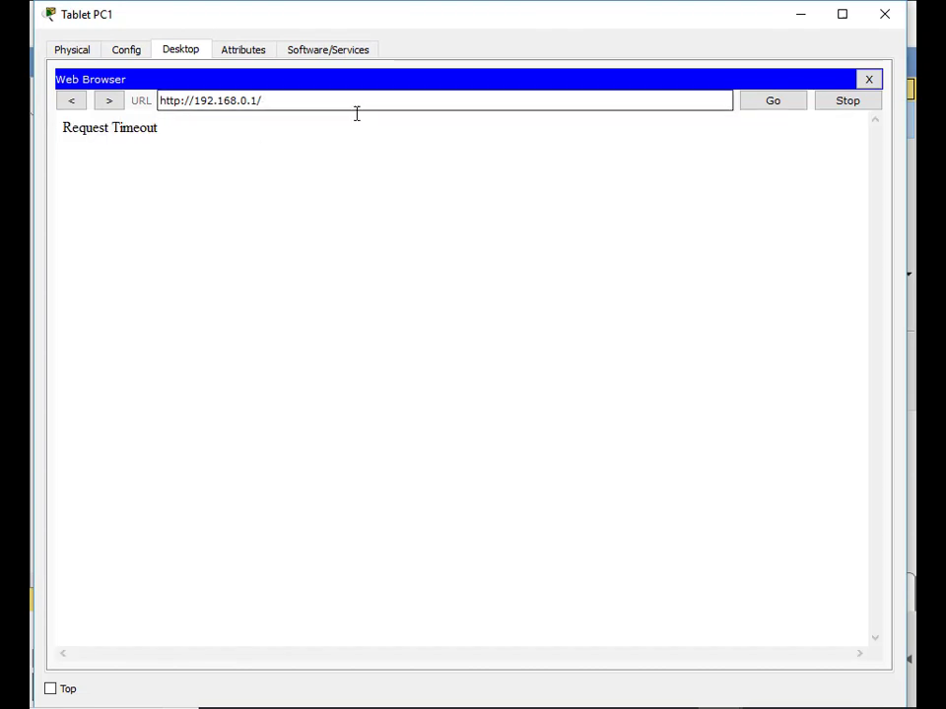
pyautogui.click(804, 20)
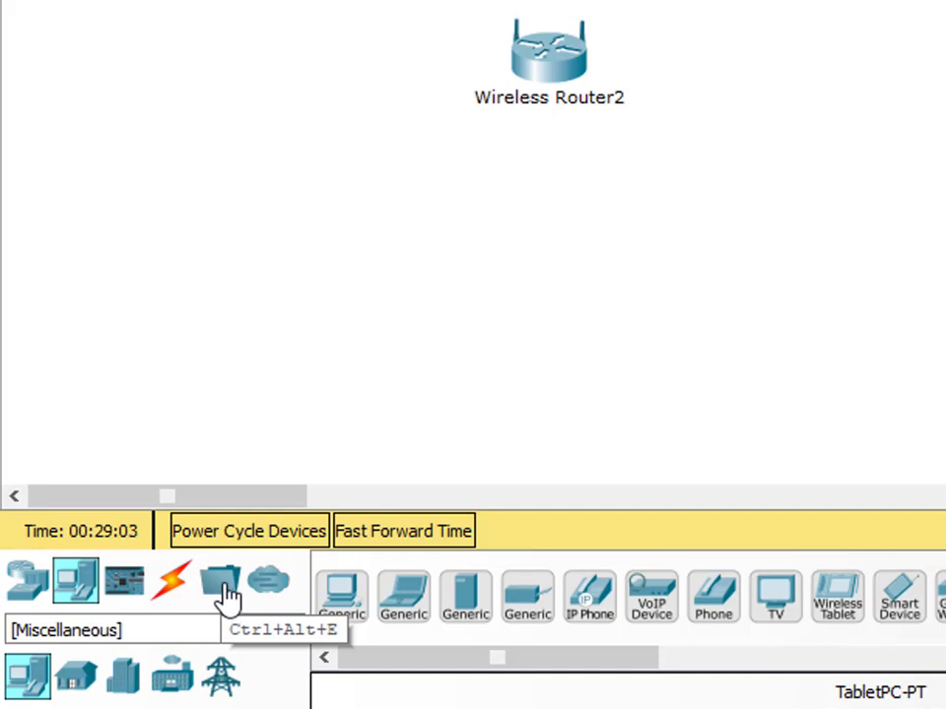
# - Place a generic wireless PC, PC1, from Miscellaneous devices on the workspace
pyautogui.click(226, 595)
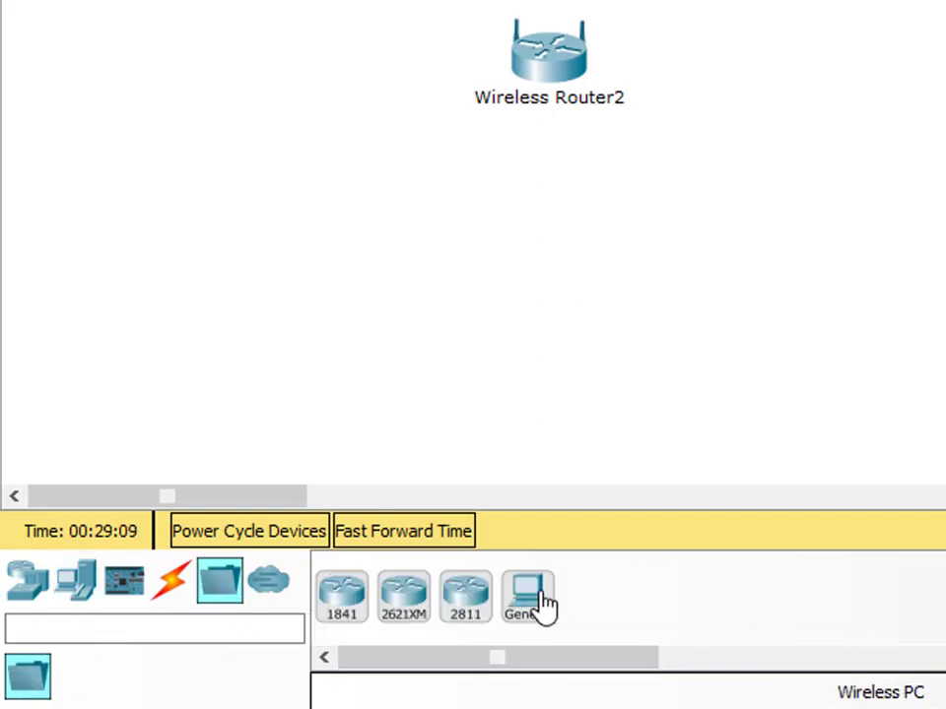
pyautogui.click(543, 606)
pyautogui.click(850, 223)
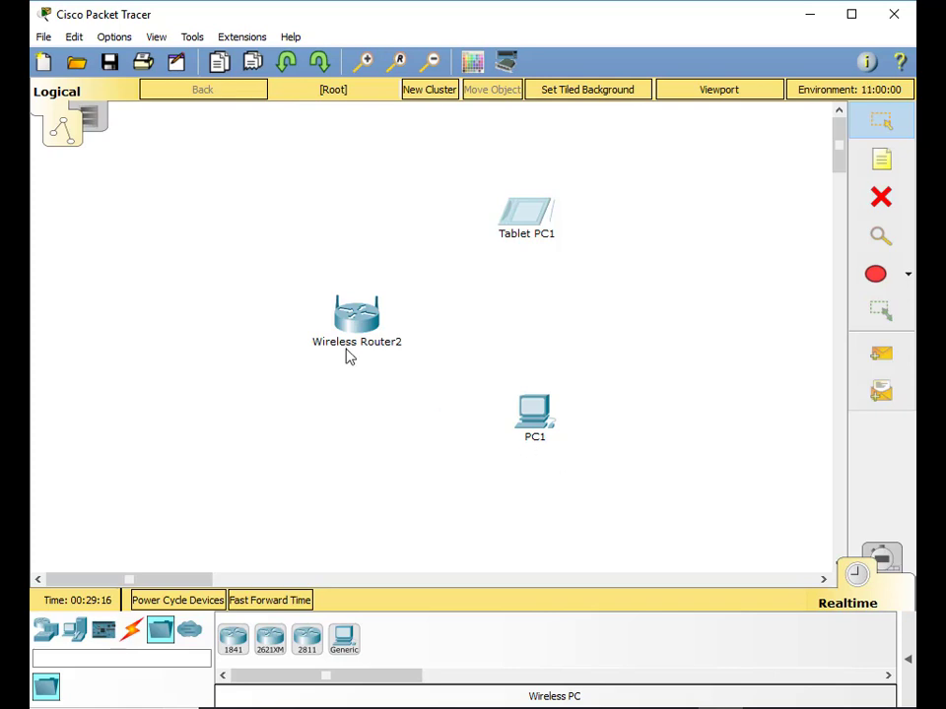
# - List the wireless networks PC1 can see in PC Wireless, including Aula
pyautogui.click(536, 421)
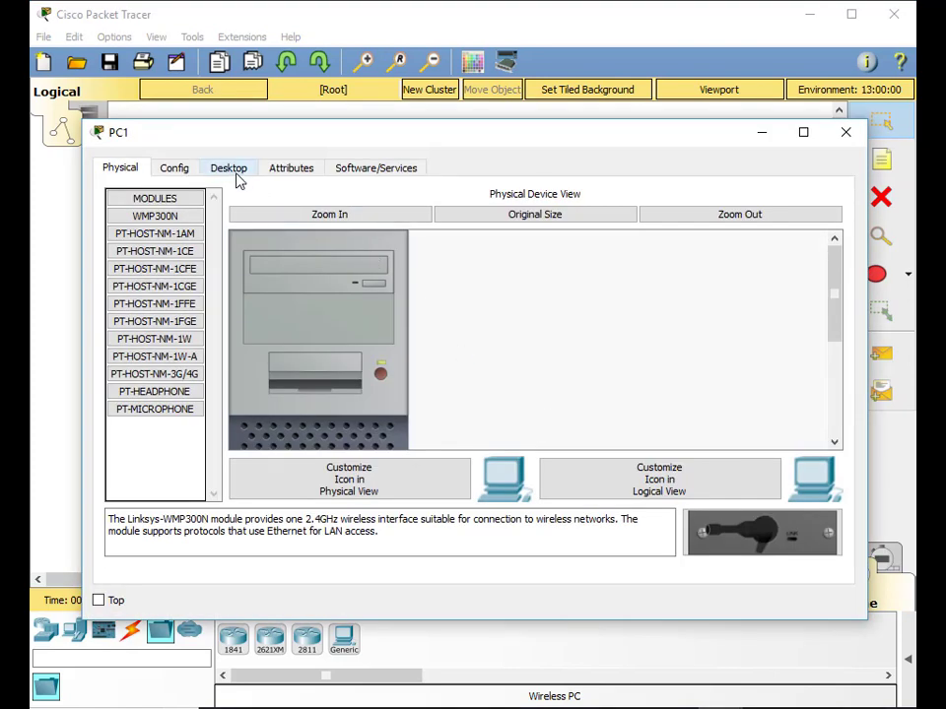
pyautogui.click(234, 172)
pyautogui.click(161, 412)
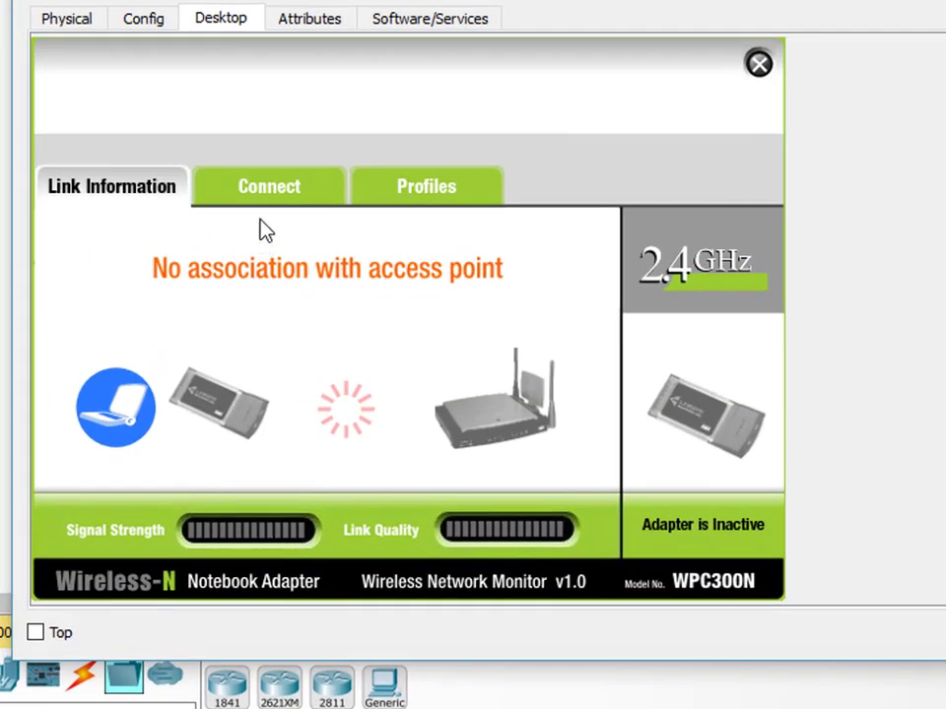
pyautogui.click(288, 194)
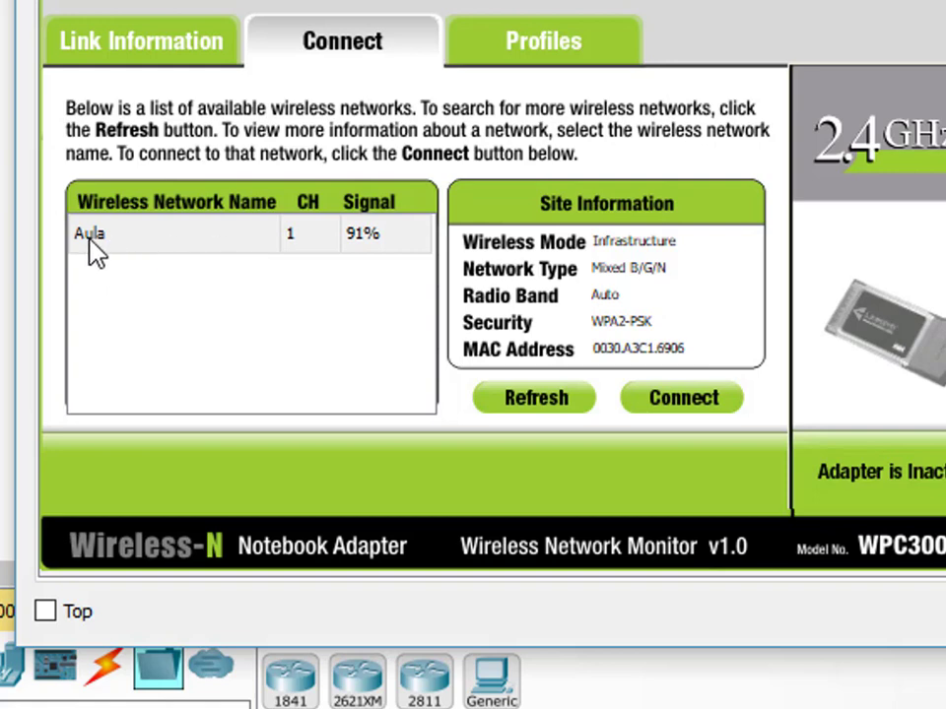
# - Connect PC1 to Aula with the WPA2 pre-shared key and return to the workspace
pyautogui.click(119, 254)
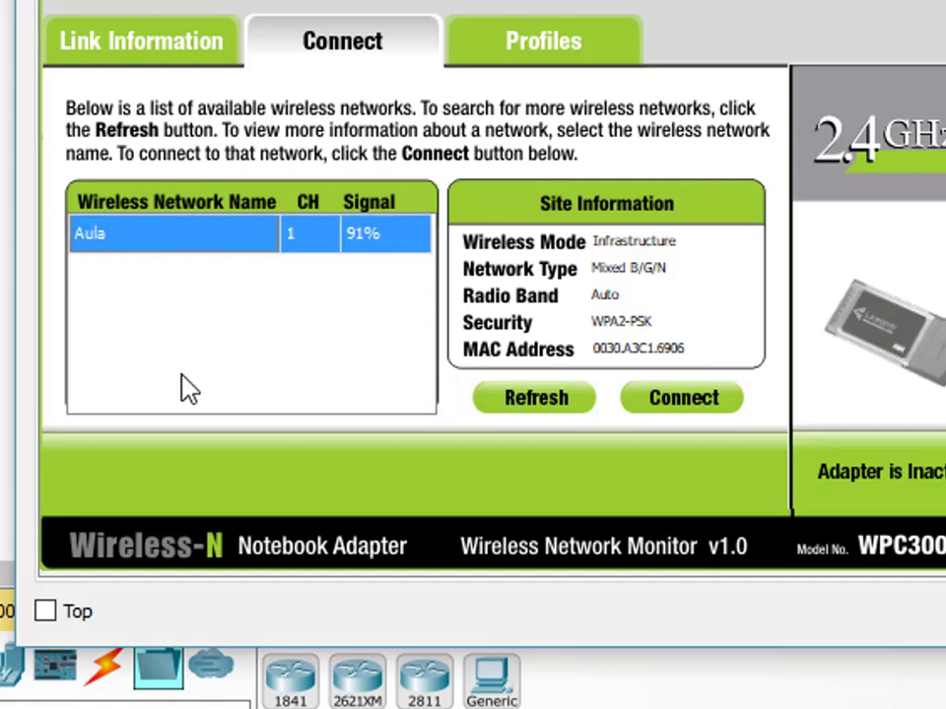
pyautogui.click(690, 402)
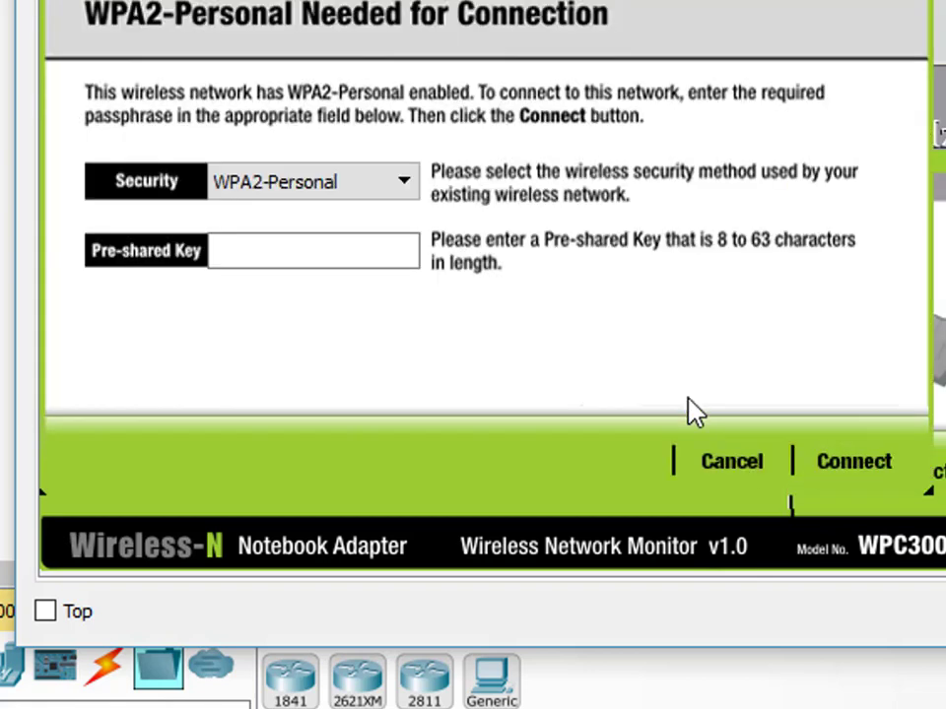
pyautogui.click(323, 253)
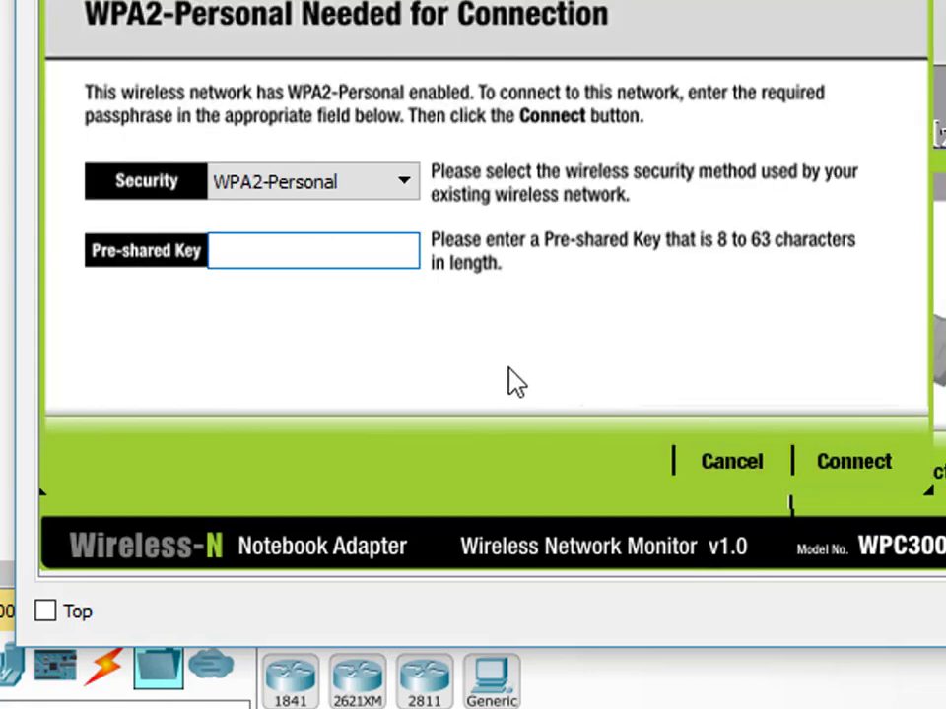
pyautogui.write('12345678')
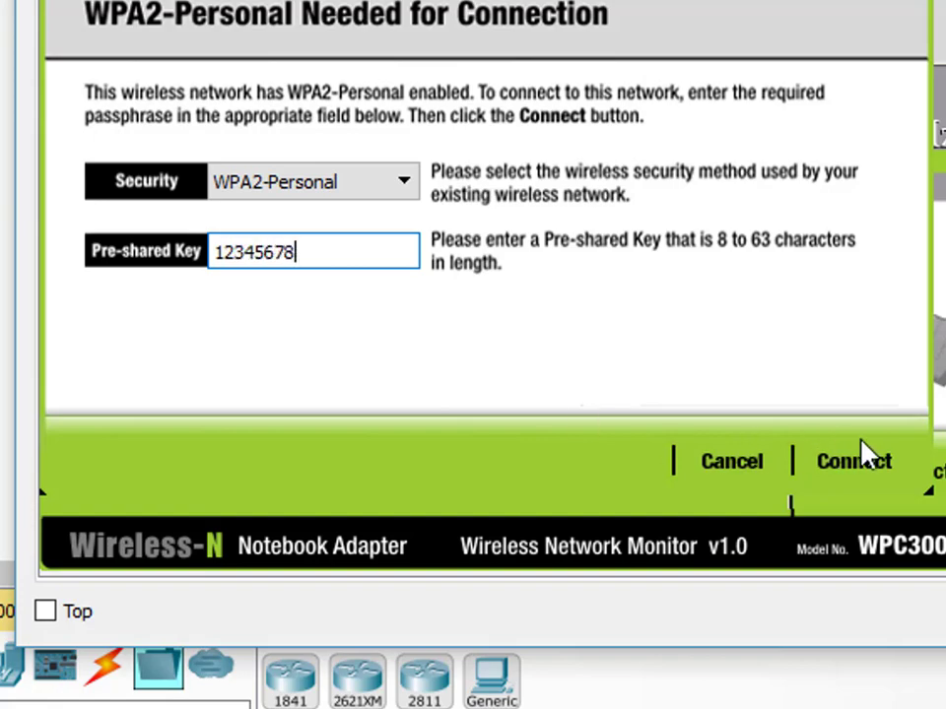
pyautogui.click(874, 473)
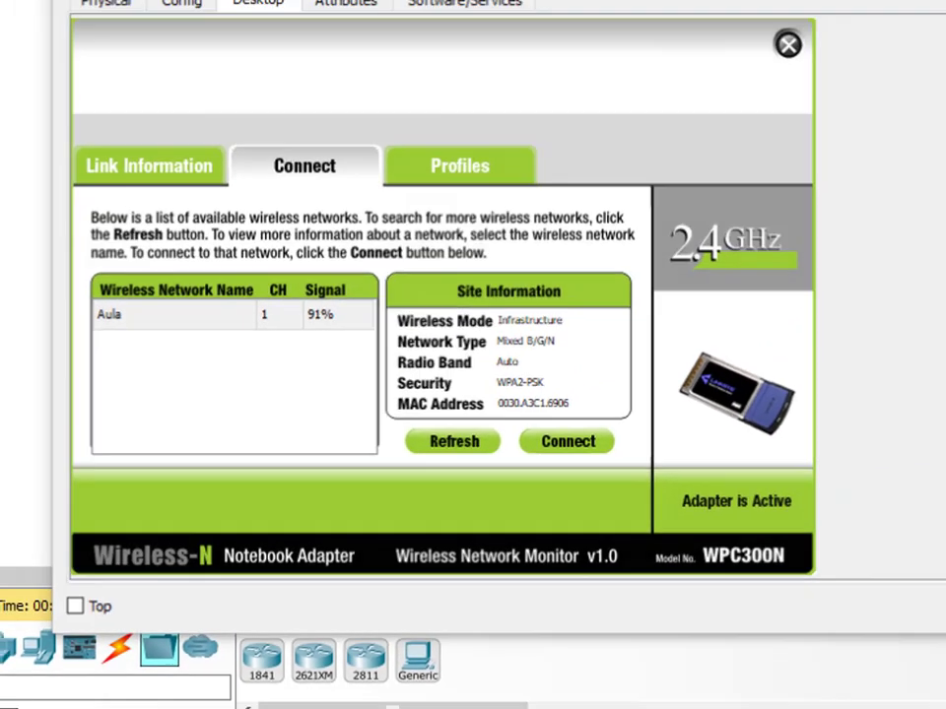
pyautogui.click(786, 42)
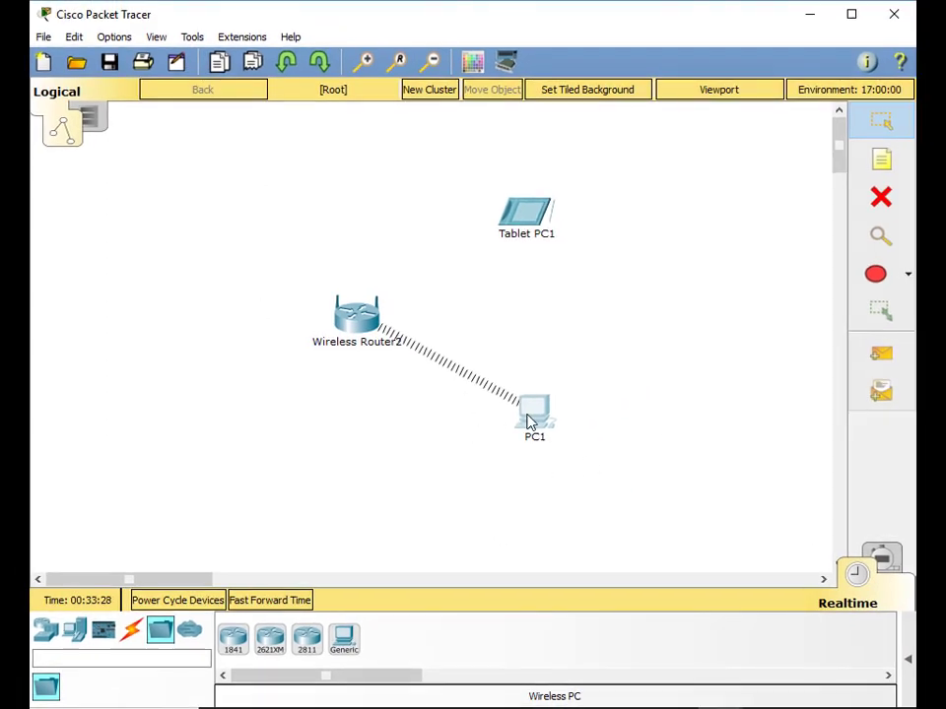
pyautogui.moveTo(529, 421)
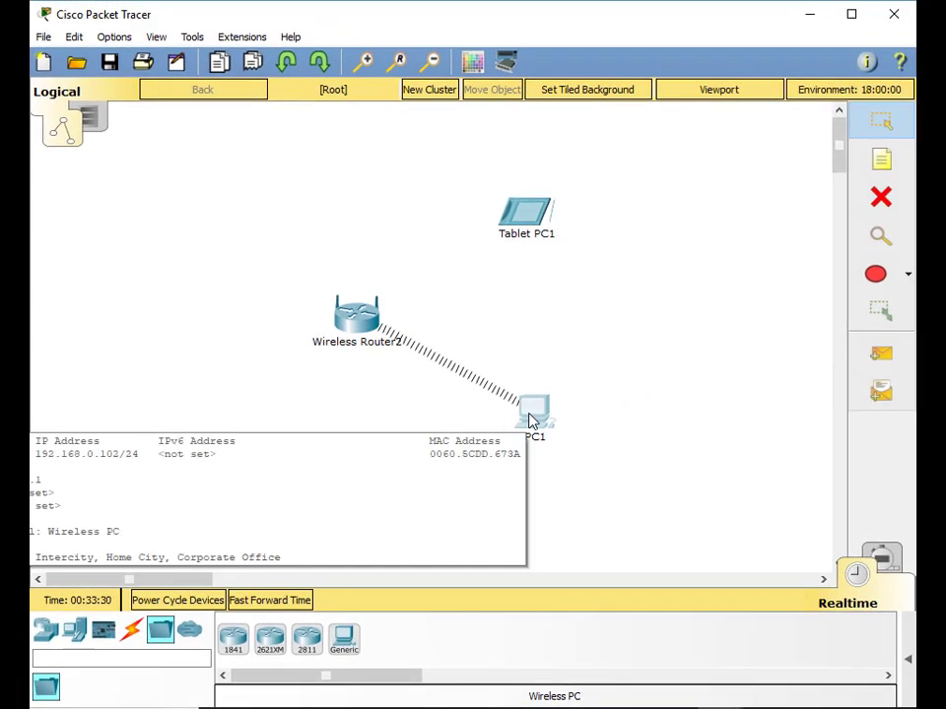